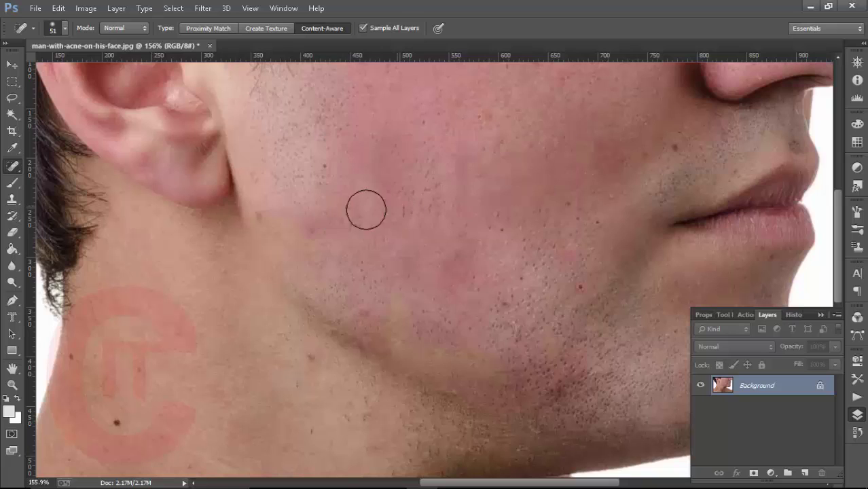
Step: Heal the blemishes on the lower cheek and jawline below the ear with the content-aware Spot Healing Brush at size 51
mouse_move(321, 203)
left_mouse_down()
mouse_move(306, 241)
mouse_move(382, 333)
left_mouse_up()
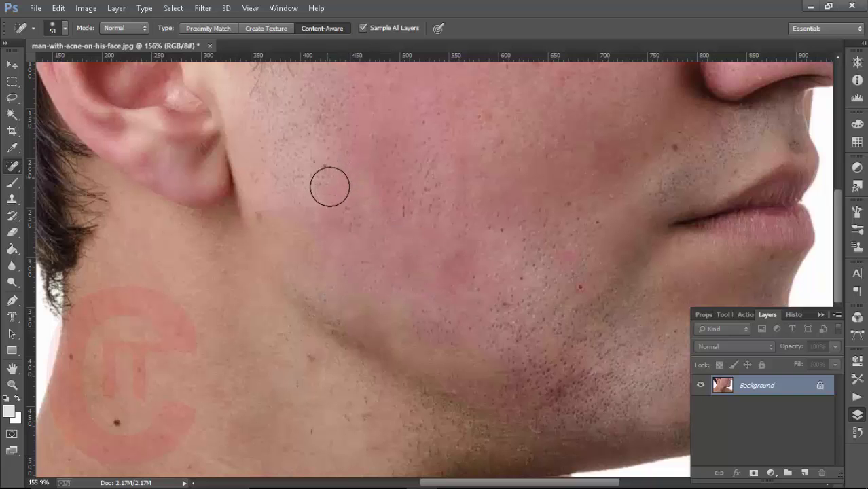
left_click_drag(330, 186, 343, 223)
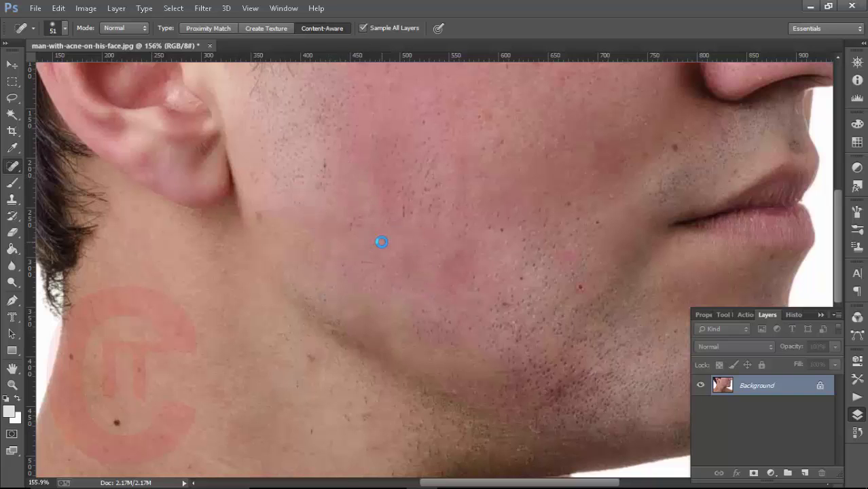
scroll(382, 241, "down", 3)
scroll(383, 242, "down", 4)
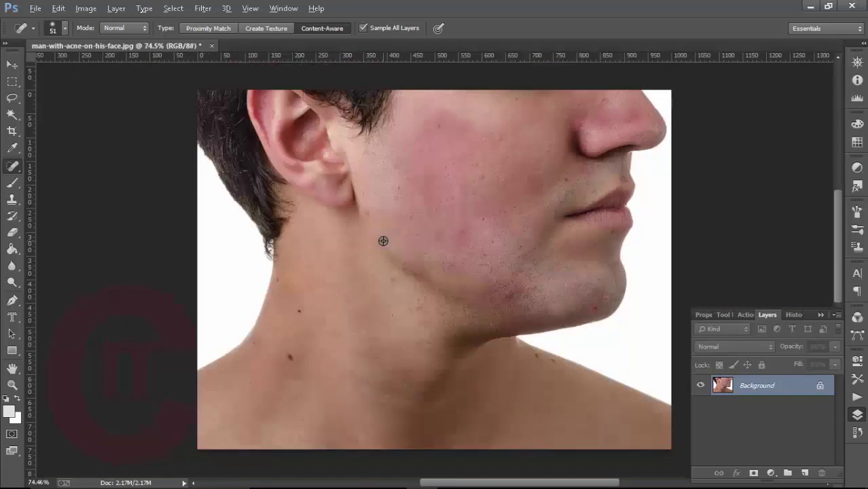
scroll(383, 241, "up", 2)
scroll(383, 241, "up", 1)
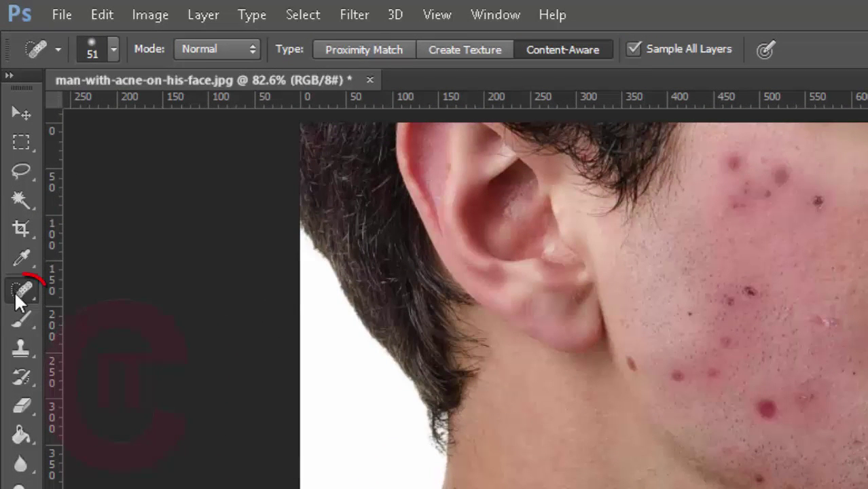
Step: Choose the Spot Healing Brush and heal the dark spot on the man's upper cheek
right_click(20, 293)
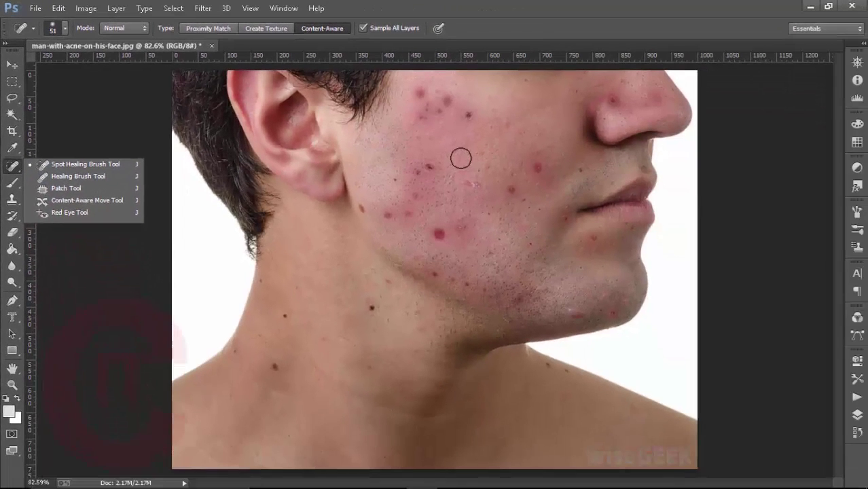
left_click(809, 260)
left_click(464, 150)
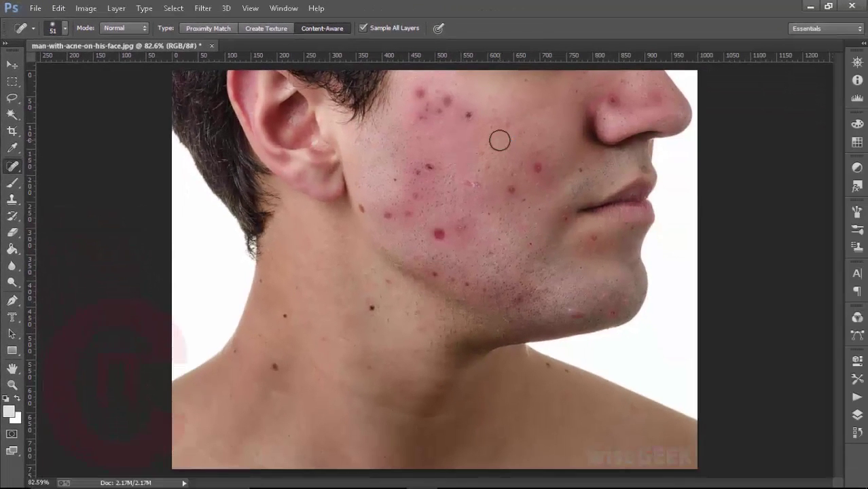
left_click(467, 110)
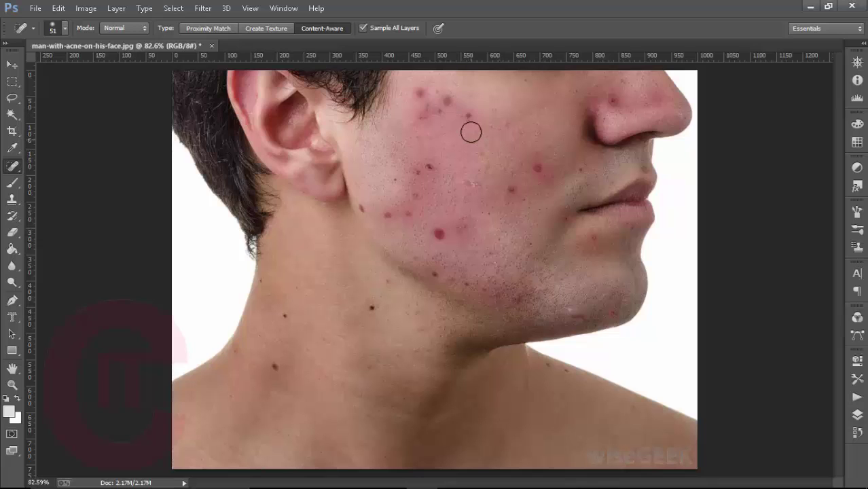
left_click(468, 121)
left_click(465, 121)
left_click(468, 112)
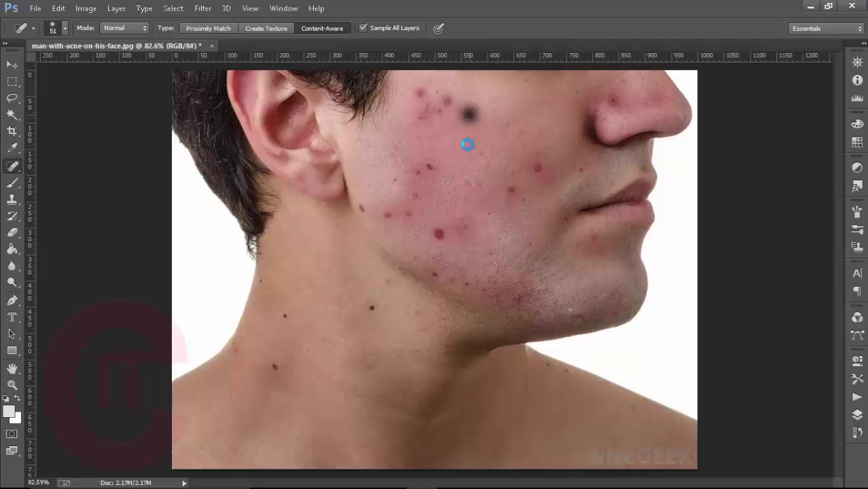
Step: Heal the cluster of acne spots on the upper cheek near the sideburn
left_click_drag(446, 101, 438, 121)
left_click(442, 102)
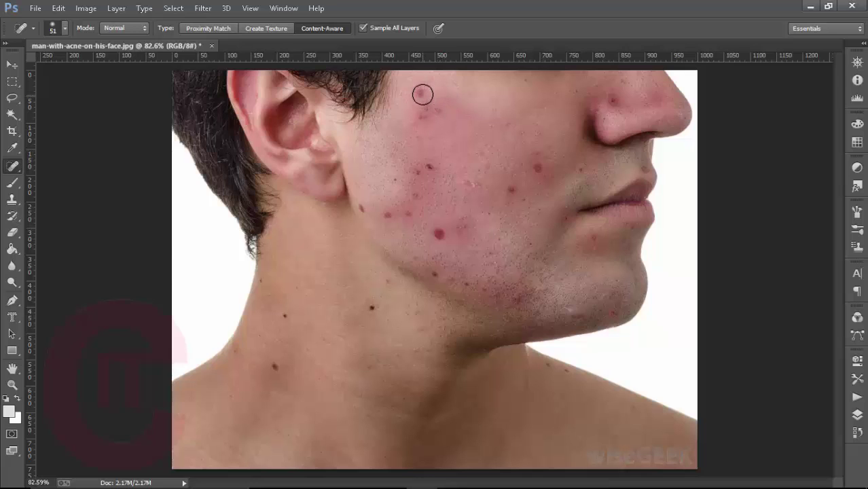
left_click(422, 93)
left_click(423, 109)
Step: Try to set a manual sampling source on the clear cheek skin with the Spot Healing Brush
left_click(532, 149, "alt")
left_click(442, 202)
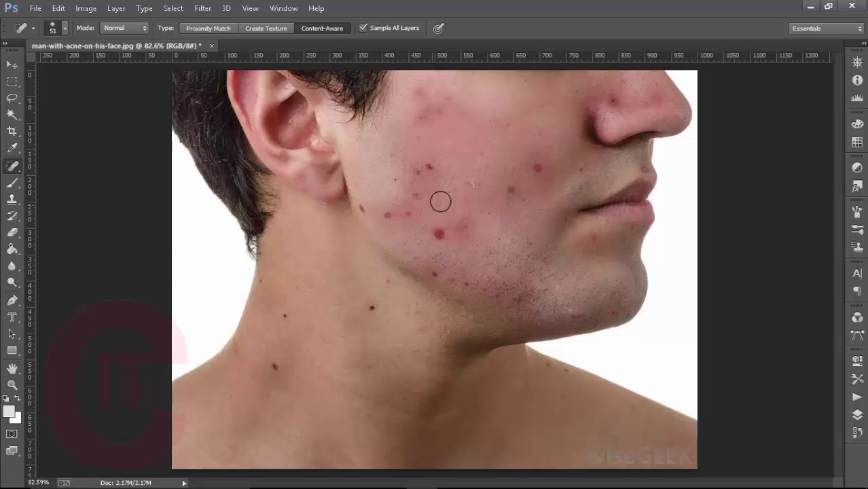
left_click(528, 139, "alt")
left_click(415, 202)
Step: Heal the two red spots and the small pale mark on the mid cheek, and smooth the redness on the upper cheek
left_click(542, 166)
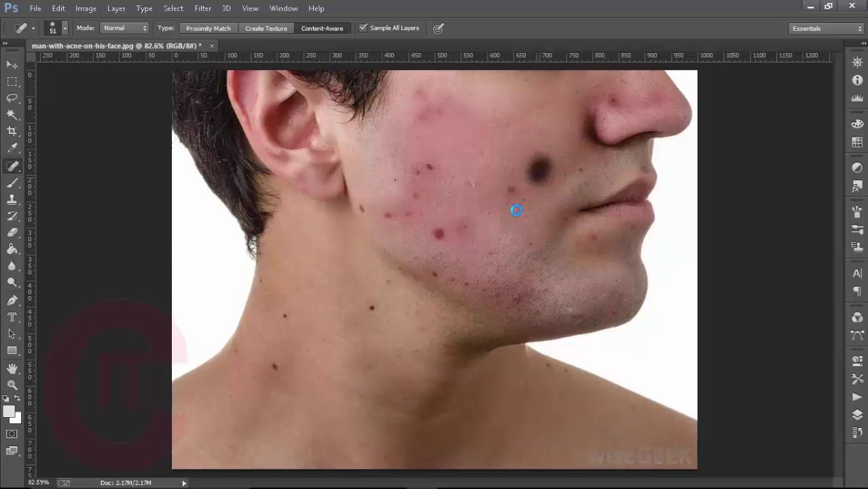
left_click(513, 189)
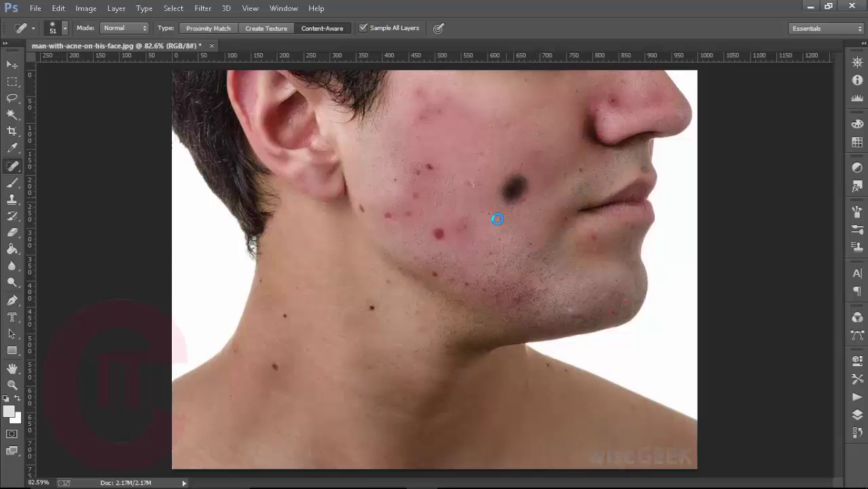
left_click_drag(483, 171, 454, 195)
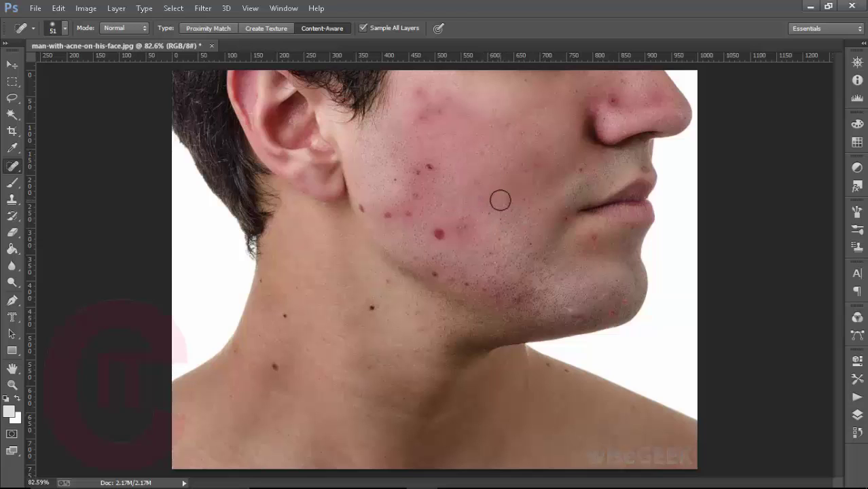
left_click_drag(475, 106, 441, 115)
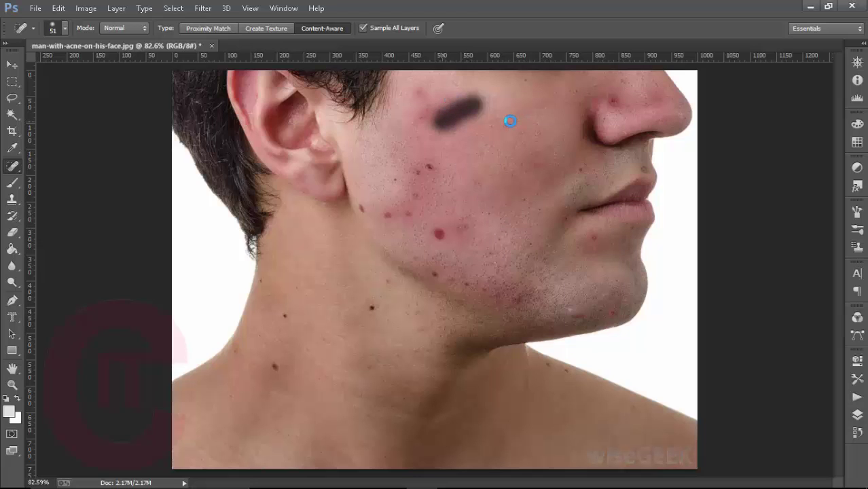
Step: Suppress future warnings about manual source sampling with the Spot Healing Brush and continue
left_click(448, 102, "alt")
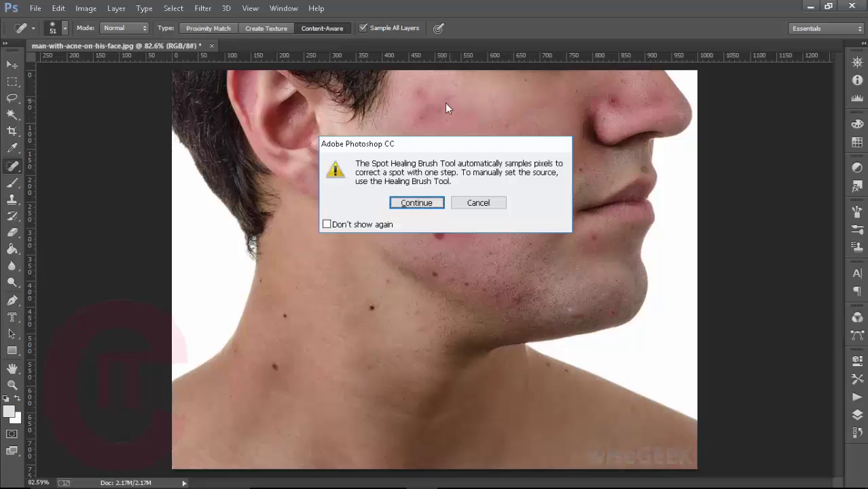
left_click(334, 225)
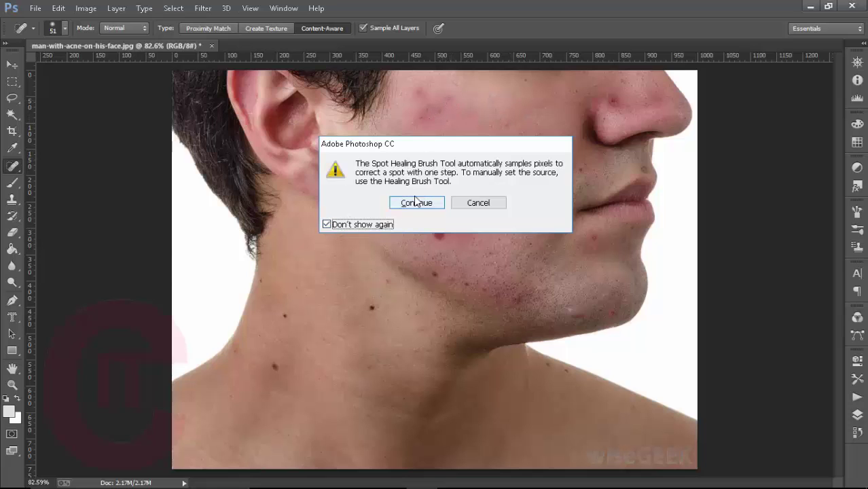
left_click(417, 203)
Step: Heal the remaining marks on the upper cheek and the small spots in the mid cheek below them
left_click_drag(451, 99, 421, 127)
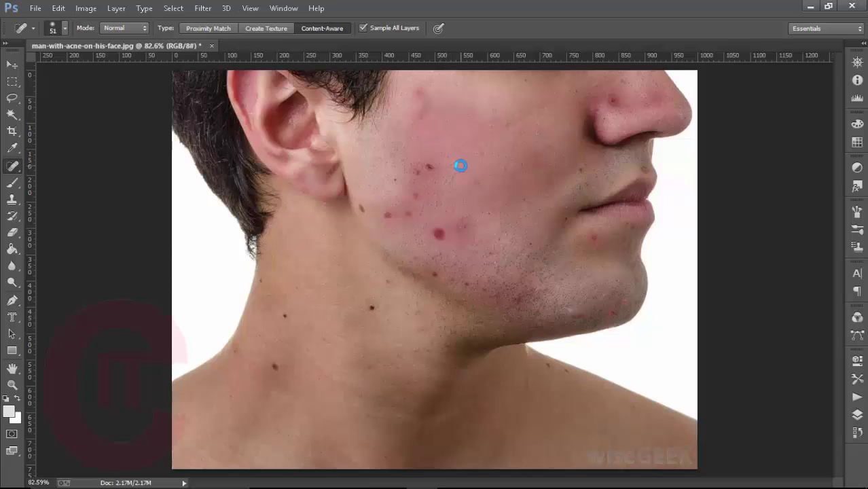
left_click_drag(422, 91, 421, 116)
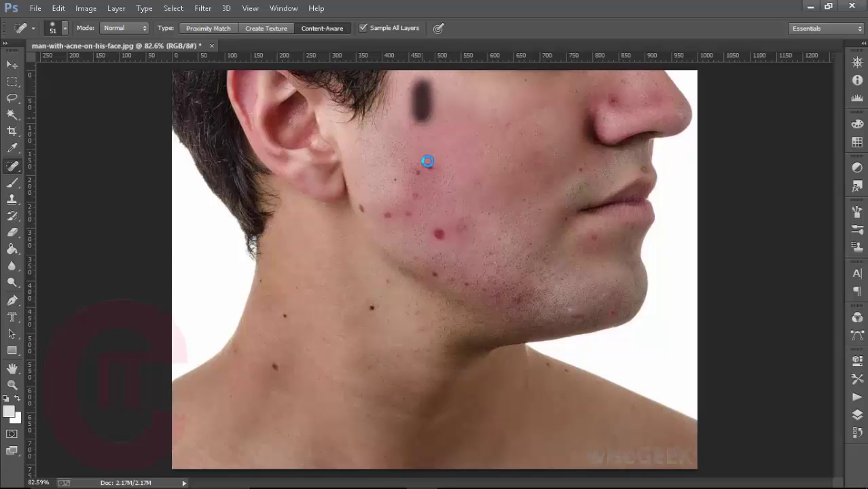
left_click(403, 147)
left_click_drag(422, 156, 428, 166)
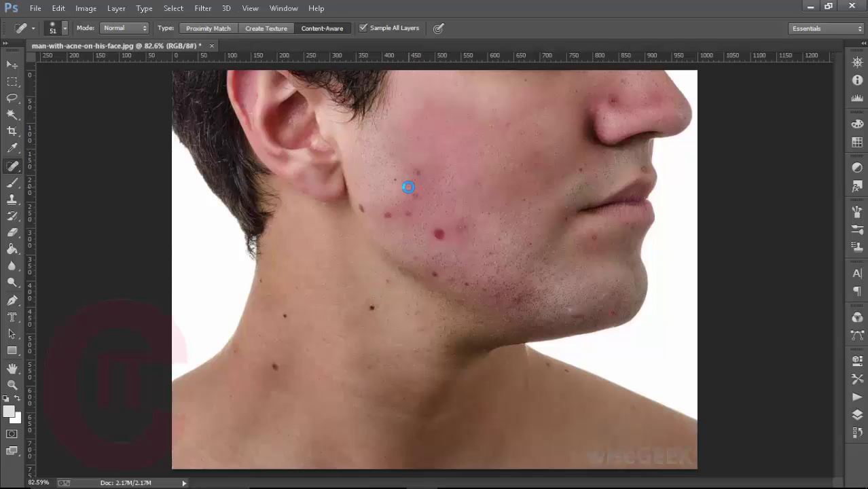
left_click(406, 166)
mouse_move(408, 165)
left_mouse_down()
mouse_move(428, 182)
mouse_move(413, 208)
left_mouse_up()
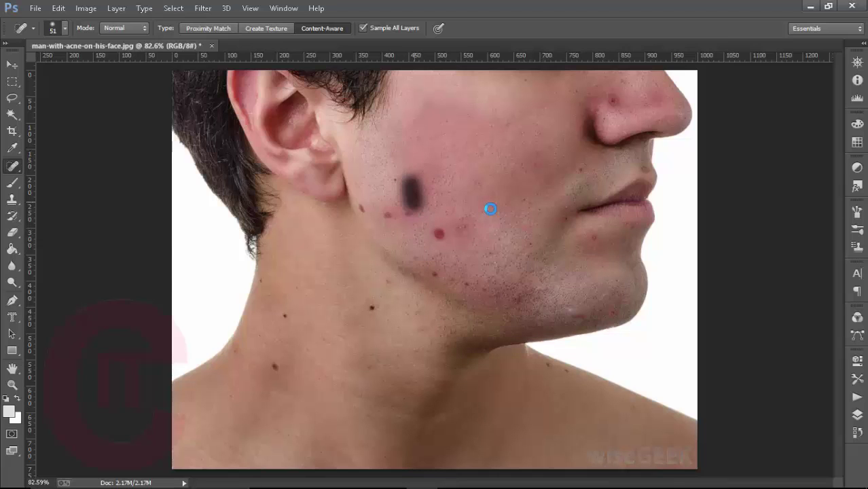
Step: Heal the large red spot on the lower cheek, the nearby blemishes and the spots along the jawline
left_click(437, 216)
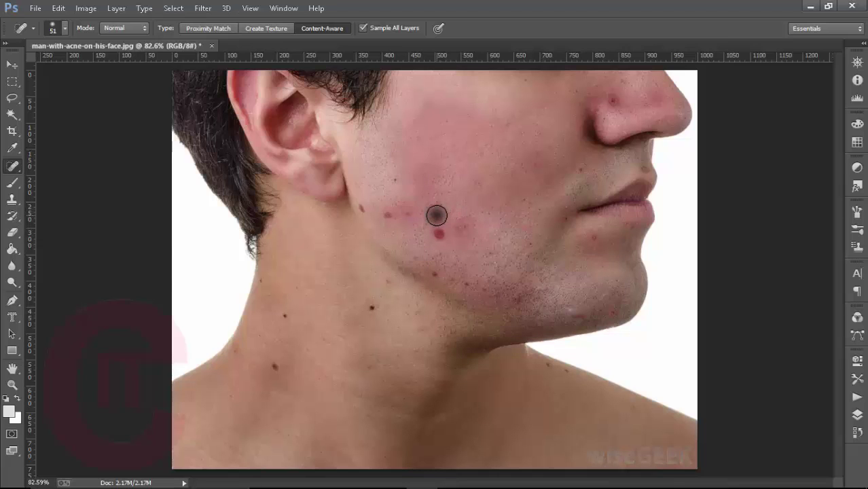
left_click_drag(438, 224, 440, 240)
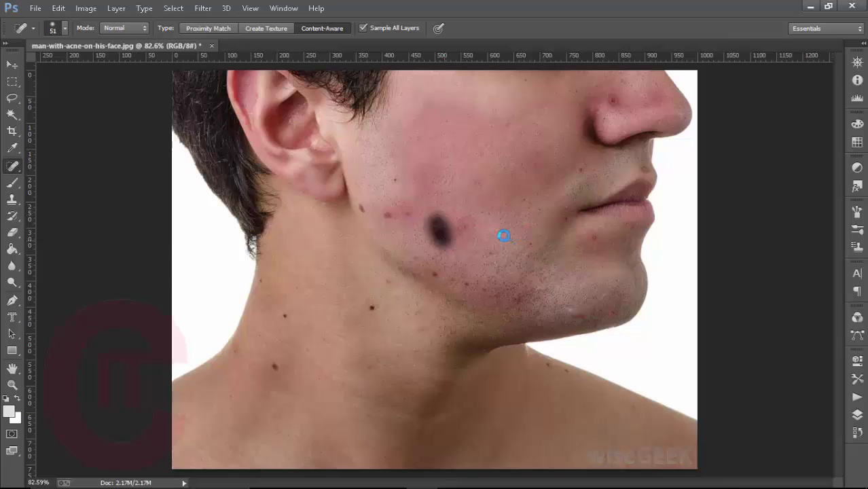
left_click(492, 238)
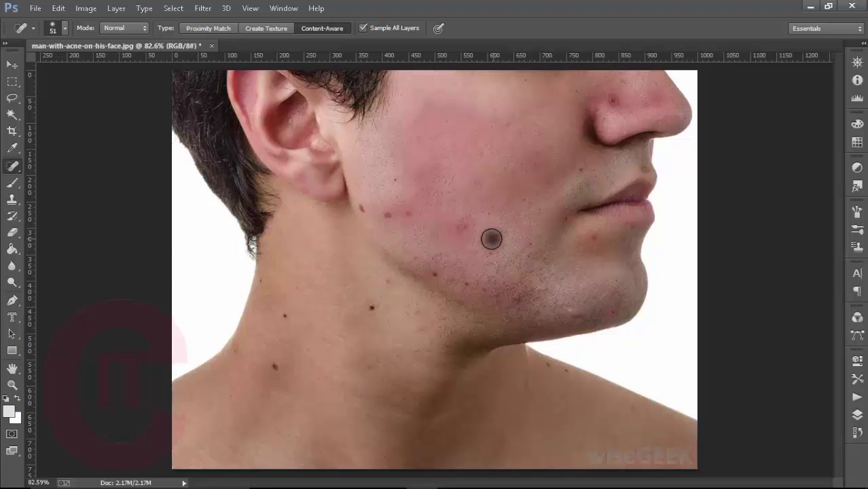
mouse_move(477, 228)
left_mouse_down()
mouse_move(453, 229)
mouse_move(441, 268)
mouse_move(487, 295)
left_mouse_up()
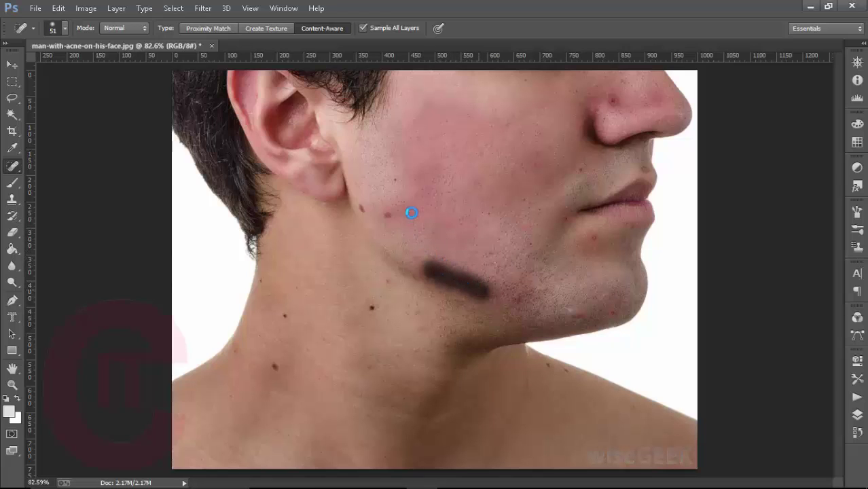
mouse_move(404, 197)
left_mouse_down()
mouse_move(406, 223)
mouse_move(388, 215)
left_mouse_up()
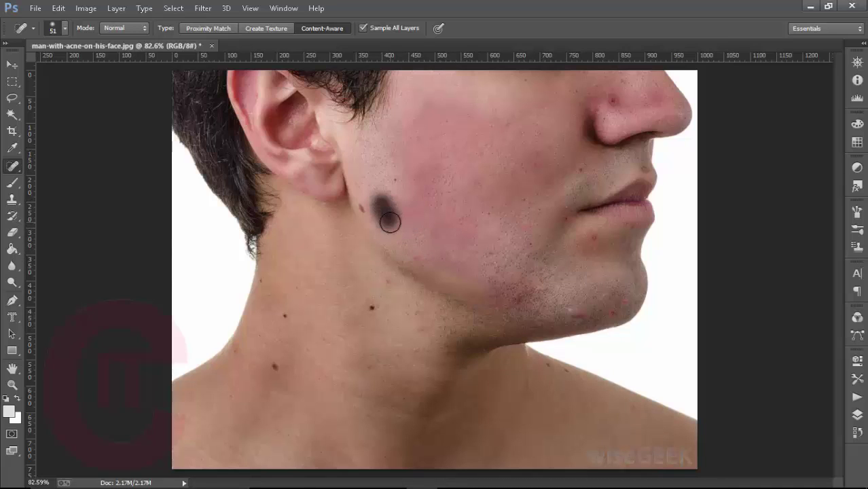
Step: Heal the blemishes on the side of the nose, at the corner of the mouth, below the lower lip and on the chin
left_click_drag(604, 84, 618, 106)
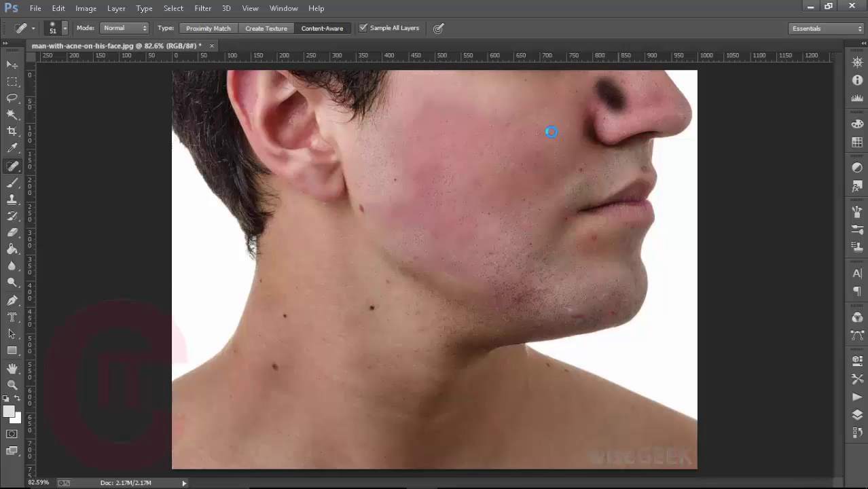
left_click(488, 149)
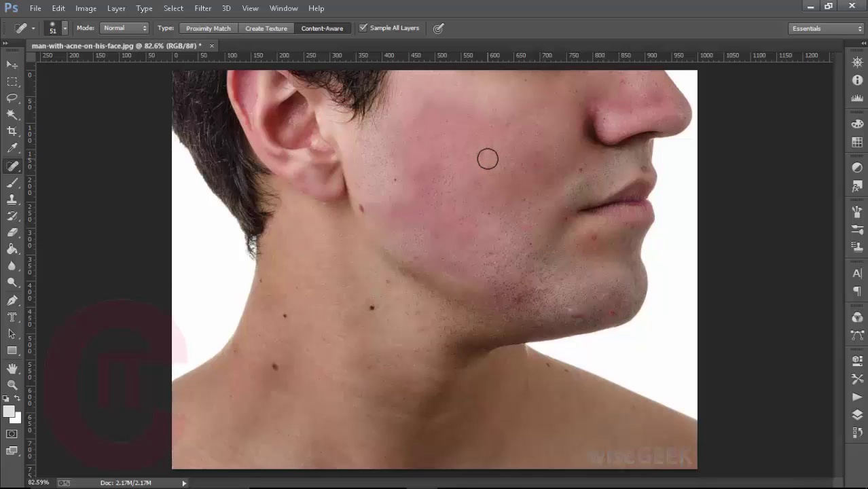
left_click_drag(568, 213, 569, 238)
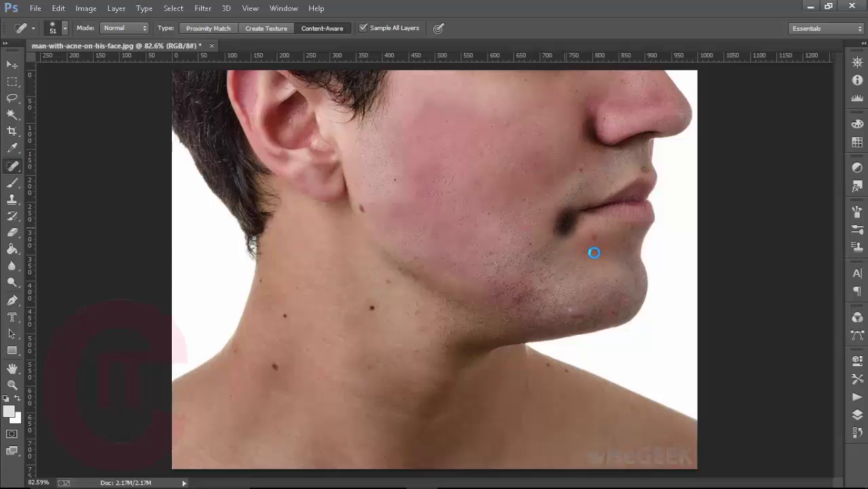
left_click(594, 236)
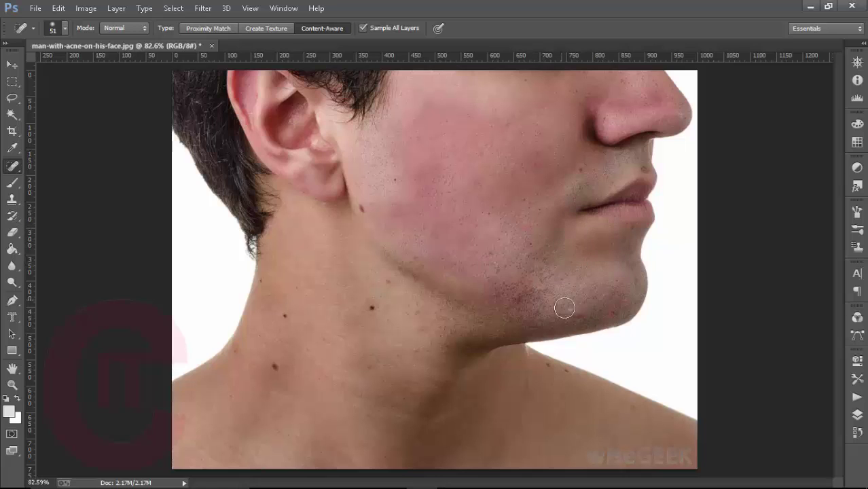
left_click_drag(564, 308, 587, 314)
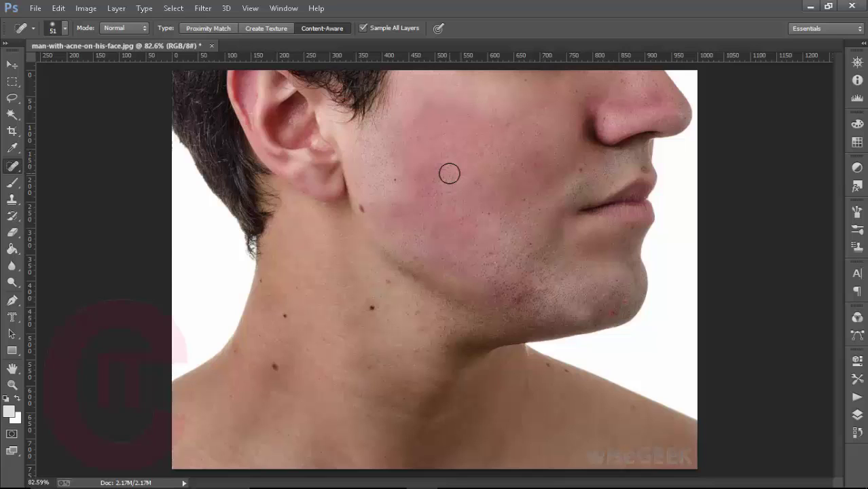
left_click(484, 176)
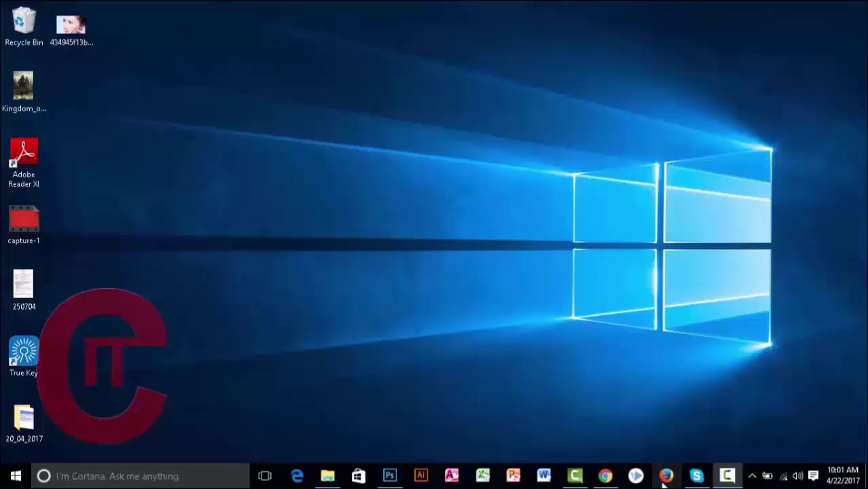
Step: Switch to Photoshop, patch the red pimple between the fingertips with clean cheek skin from above it using the Patch Tool, and deselect
left_click(389, 476)
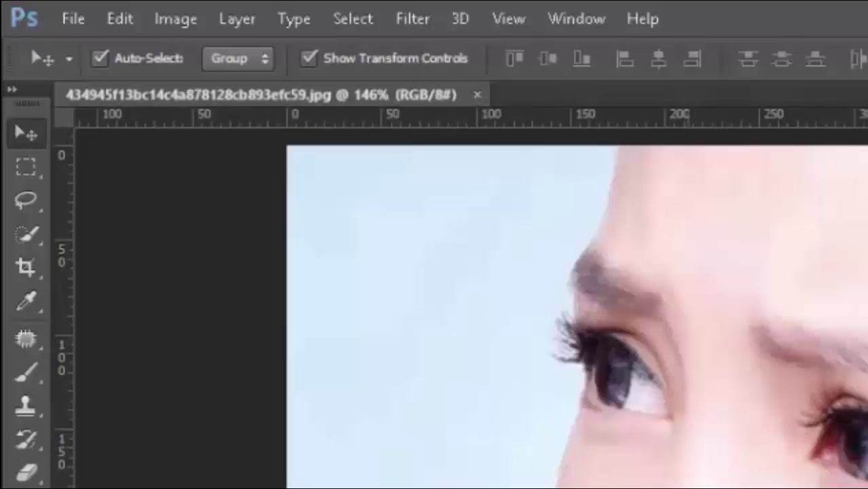
left_click(10, 335)
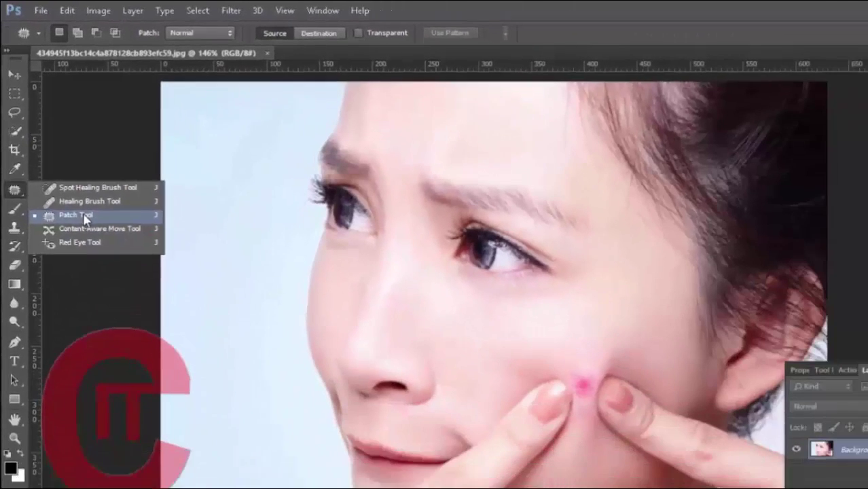
left_click(149, 382)
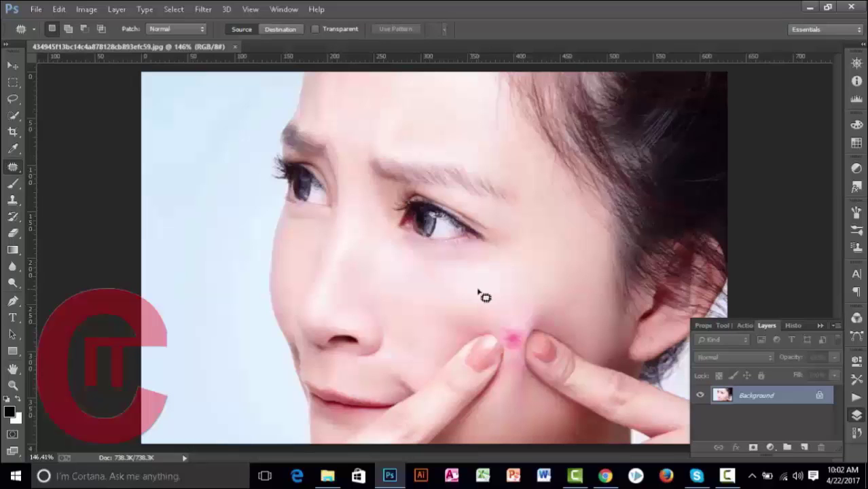
scroll(482, 295, "up", 6)
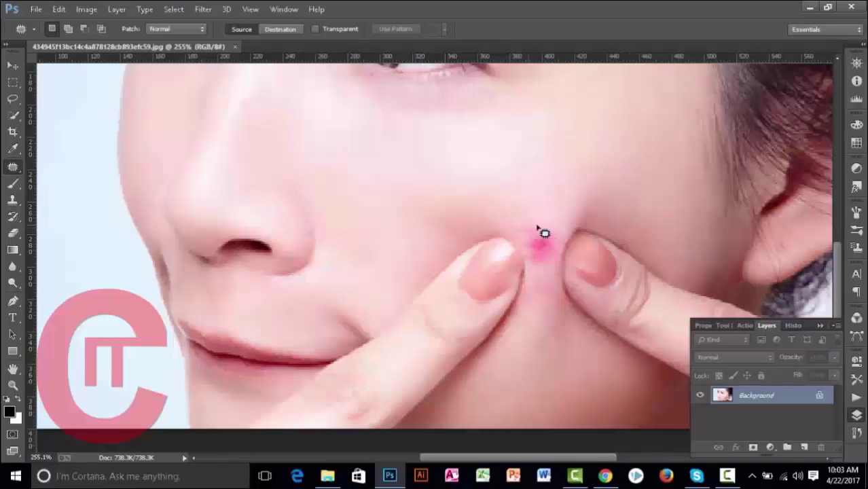
mouse_move(528, 225)
left_mouse_down()
mouse_move(556, 237)
mouse_move(560, 264)
mouse_move(529, 265)
mouse_move(533, 226)
left_mouse_up()
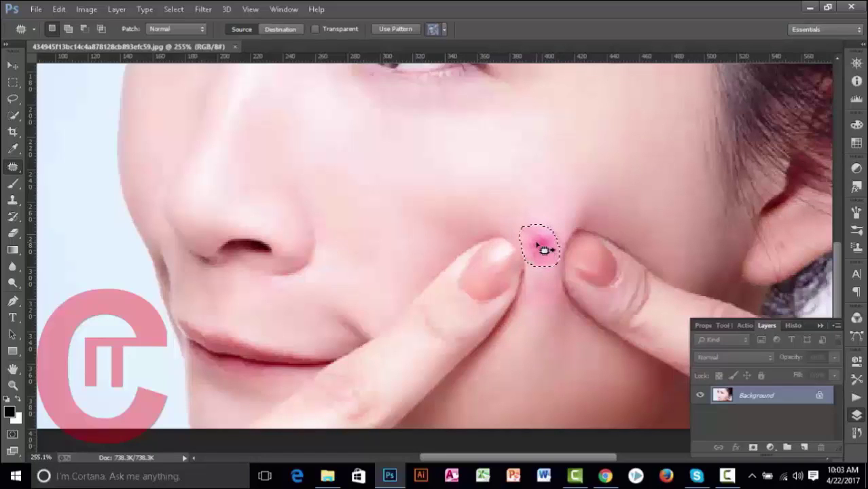
mouse_move(544, 248)
left_mouse_down()
mouse_move(533, 161)
mouse_move(550, 160)
mouse_move(452, 179)
mouse_move(428, 202)
mouse_move(500, 306)
mouse_move(562, 351)
mouse_move(548, 318)
mouse_move(530, 318)
mouse_move(536, 304)
mouse_move(473, 205)
mouse_move(566, 195)
mouse_move(543, 192)
mouse_move(581, 199)
mouse_move(581, 190)
left_mouse_up()
key("ctrl+d")
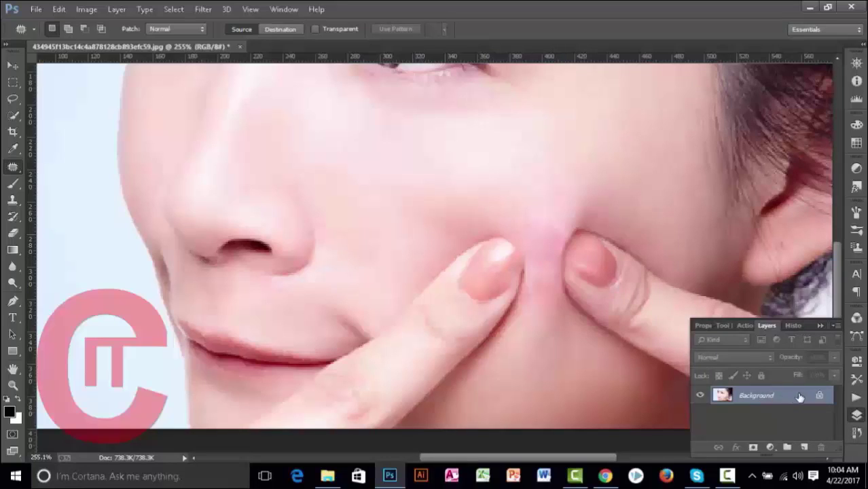
Step: Compare the original snapshot with the patched and deselected state in the image history
left_click(792, 327)
left_click(750, 342)
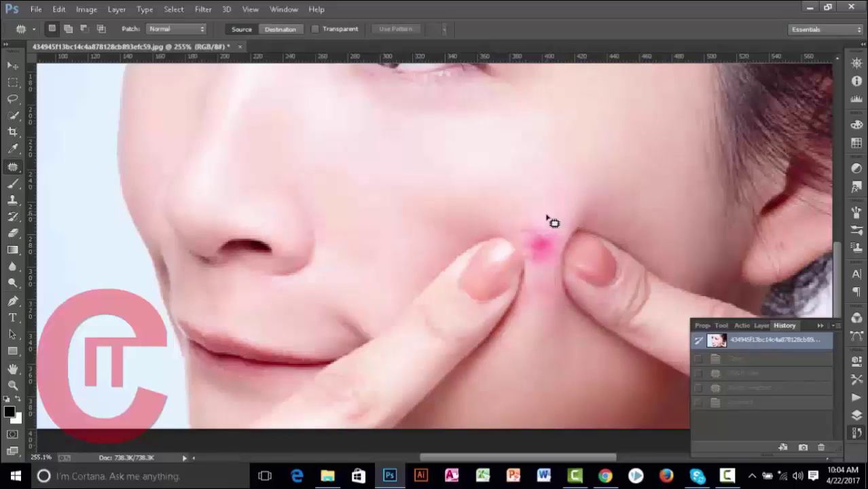
left_click(747, 402)
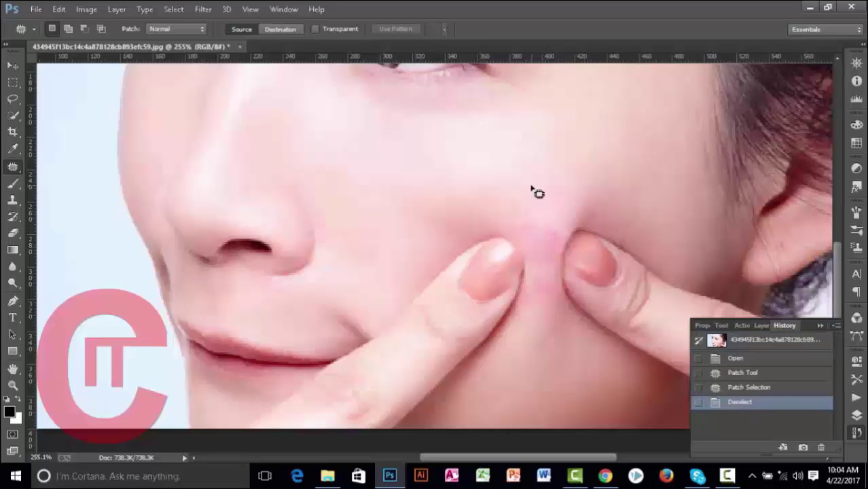
scroll(538, 194, "down", 5)
scroll(499, 221, "up", 5)
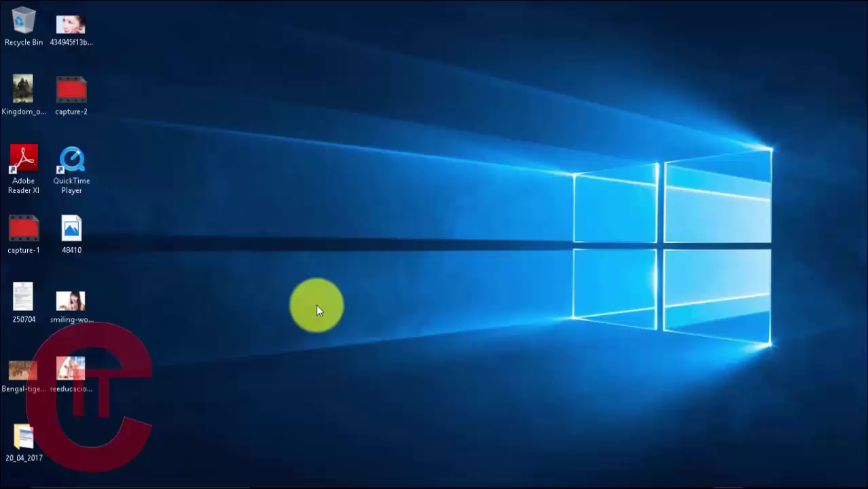
Step: Switch to Photoshop and activate the Content-Aware Move Tool for the photo of the woman holding chocolate
mouse_move(449, 476)
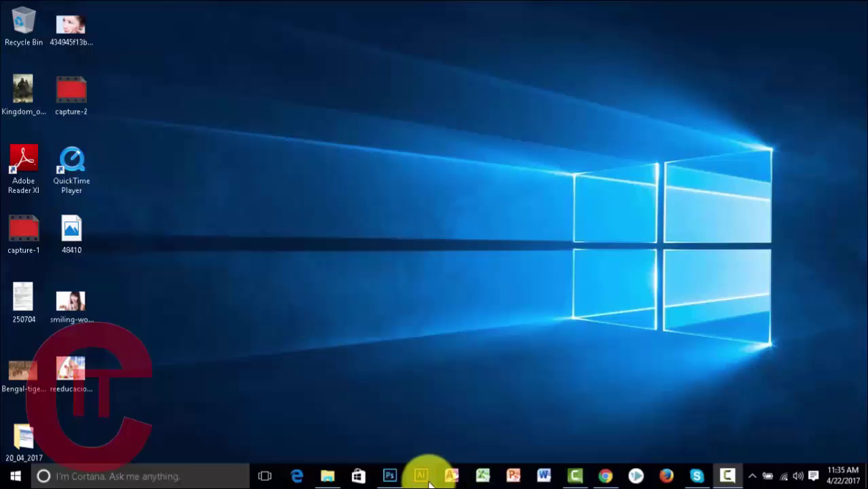
left_click(387, 477)
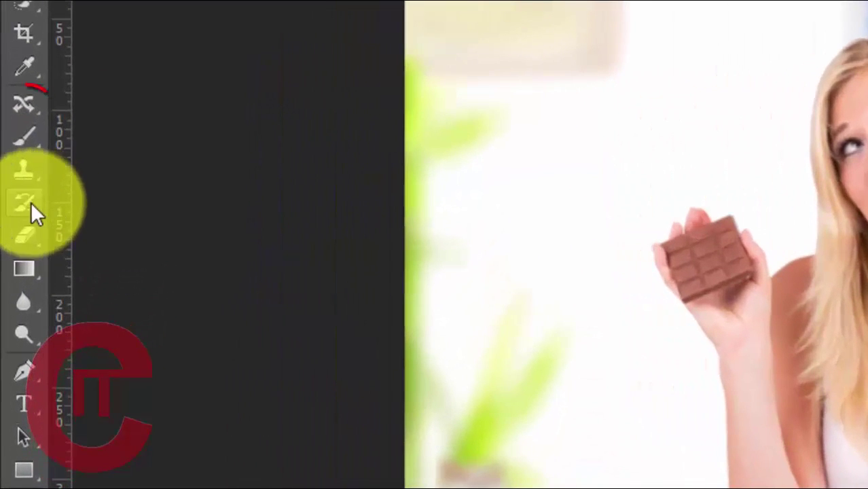
right_click(23, 103)
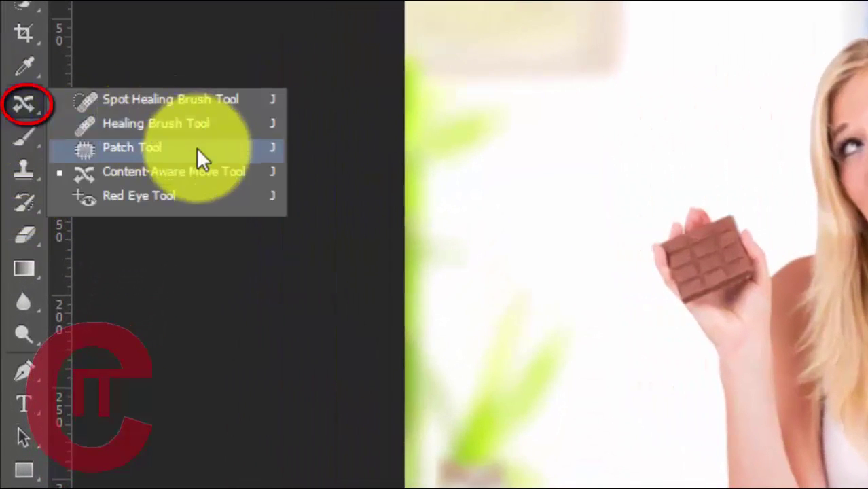
left_click(265, 178)
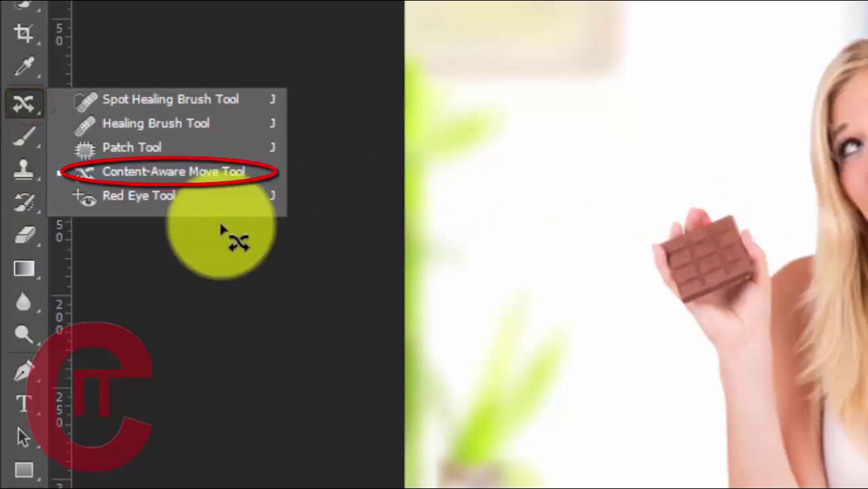
left_click(26, 96)
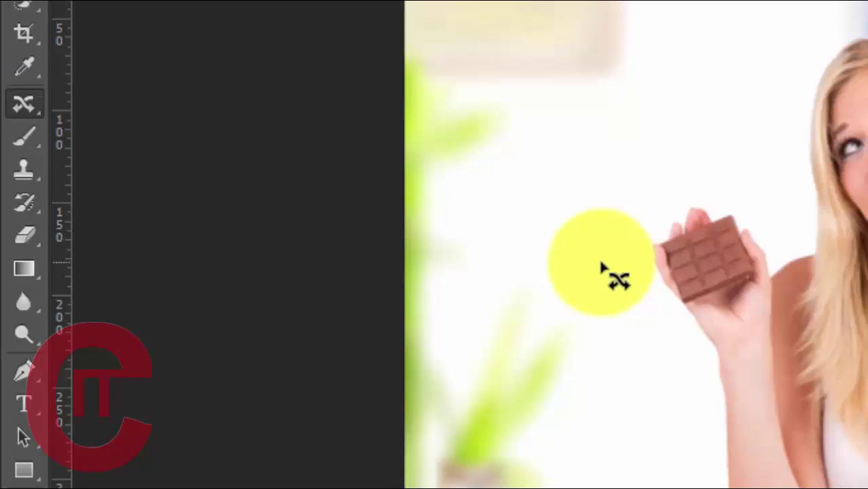
Step: Move the apple beside the fruit plate to the front of the table between the plate and the white bowl using Content-Aware Move, and deselect
scroll(682, 341, "up", 3)
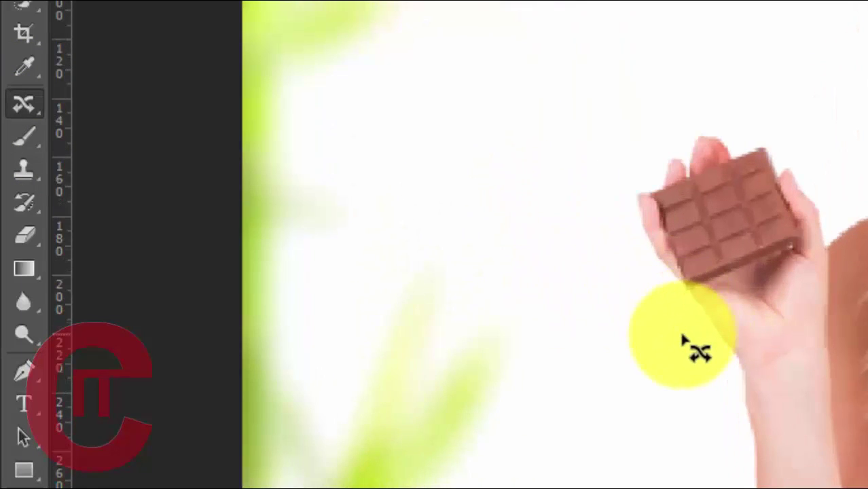
scroll(683, 339, "down", 10)
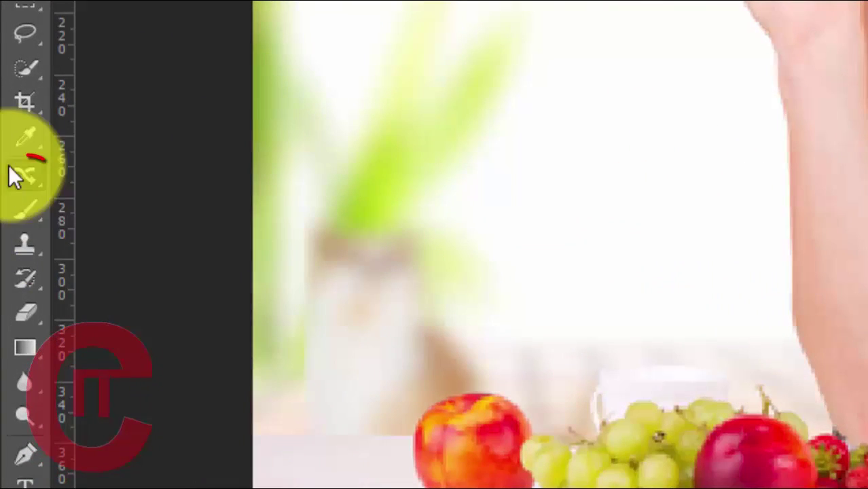
left_click(25, 178)
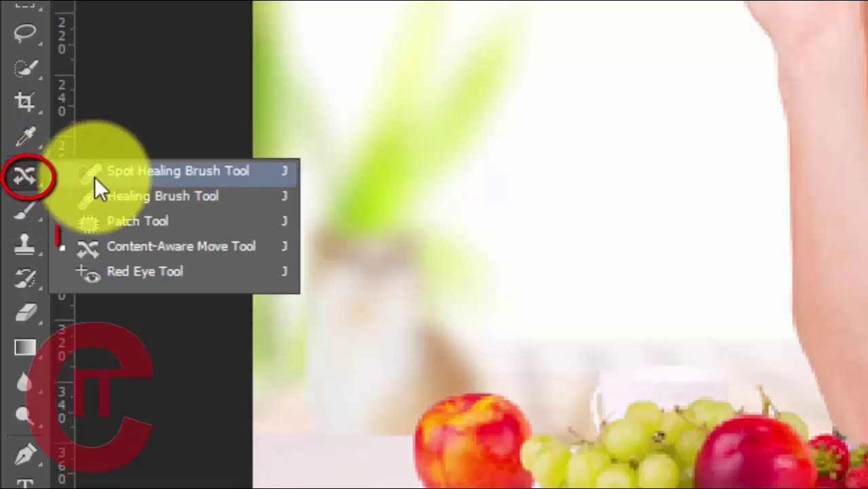
left_click(213, 251)
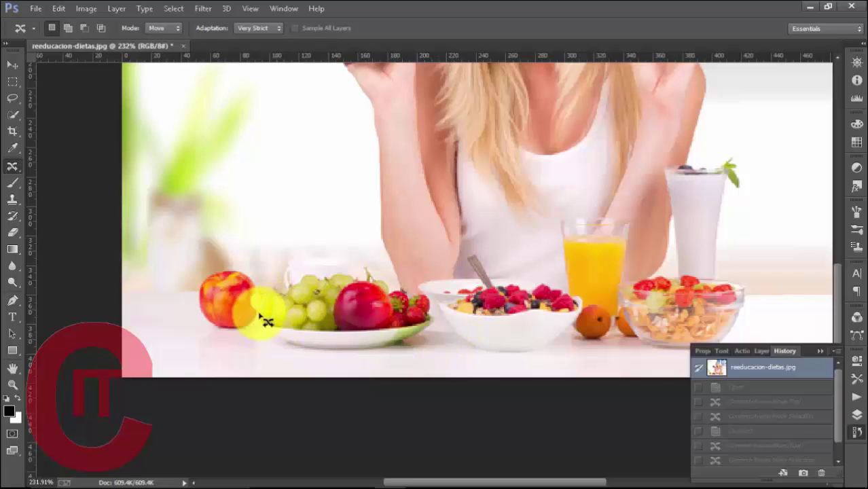
mouse_move(256, 313)
left_mouse_down()
mouse_move(239, 268)
mouse_move(209, 271)
mouse_move(193, 298)
mouse_move(213, 330)
mouse_move(242, 340)
mouse_move(266, 324)
mouse_move(263, 293)
mouse_move(442, 335)
mouse_move(436, 337)
left_mouse_up()
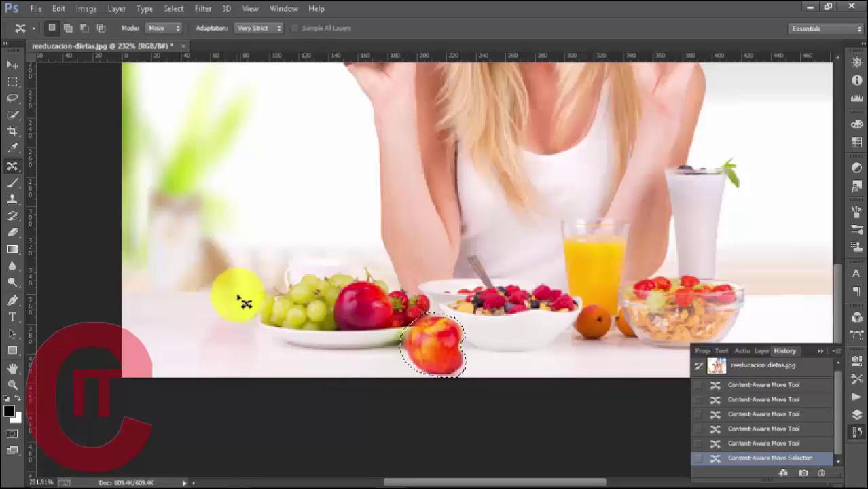
left_click(497, 361)
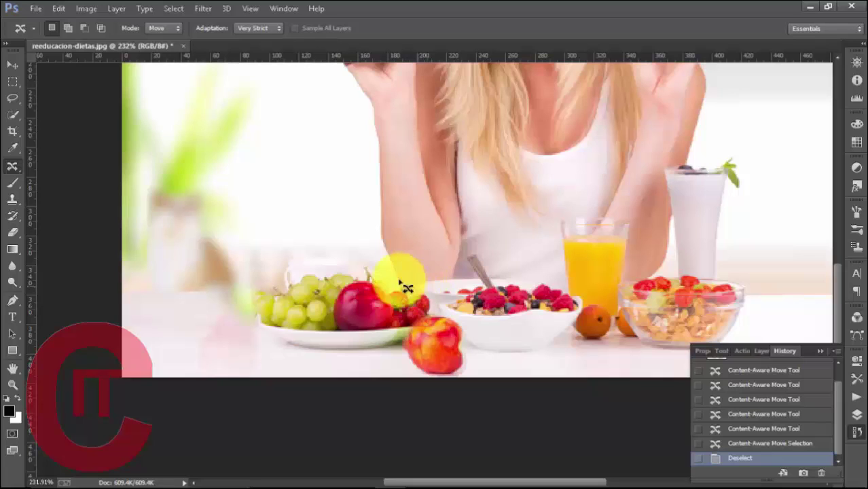
left_click(15, 167)
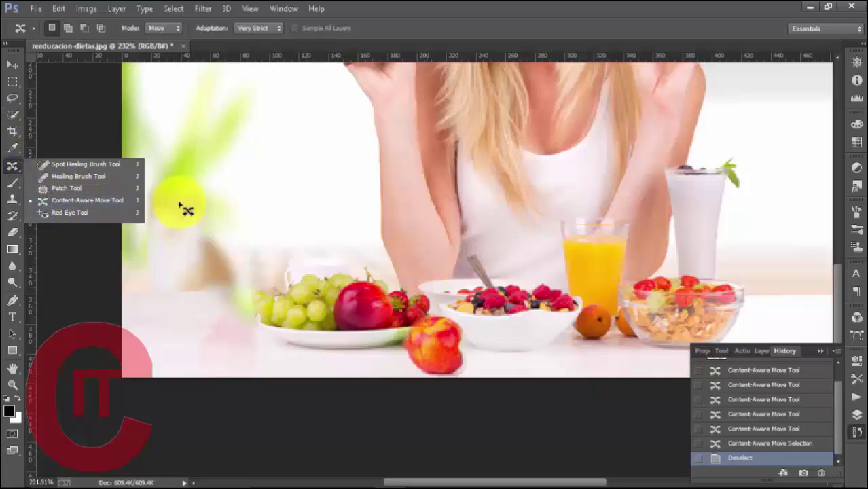
left_click(94, 200)
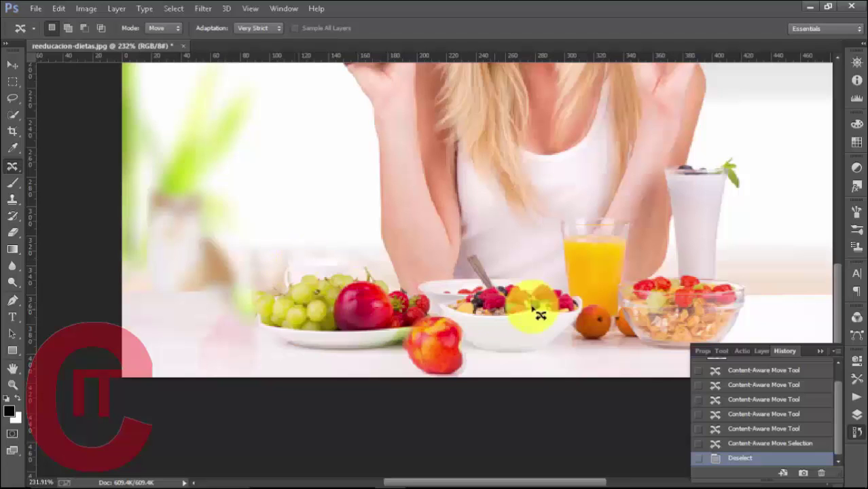
scroll(602, 329, "up", 5)
scroll(602, 330, "up", 6)
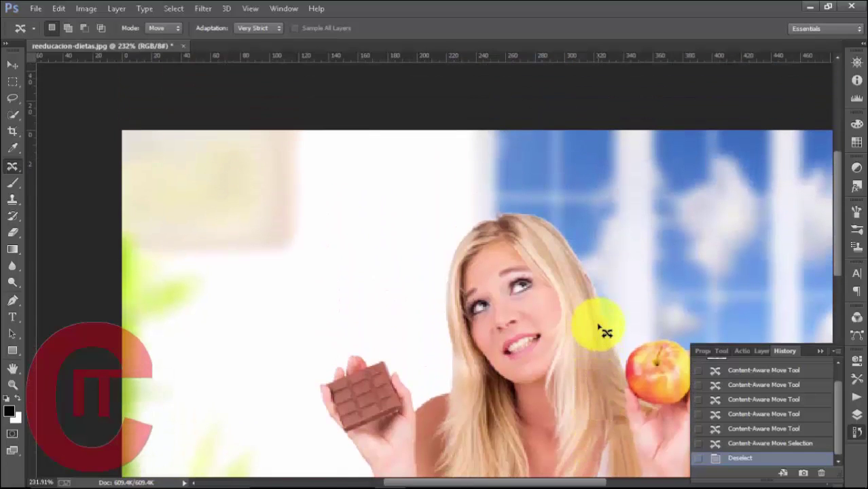
scroll(604, 331, "down", 8)
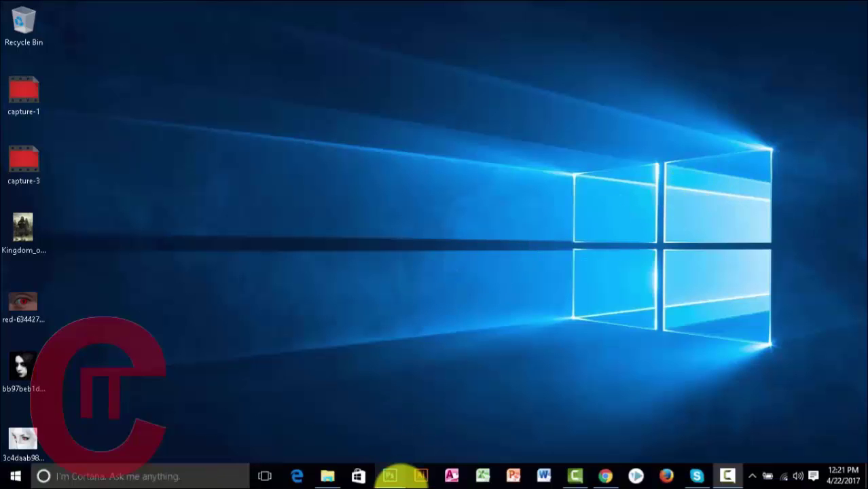
Step: Switch to Photoshop and activate the Red Eye Tool for the dark portrait with red eyes
left_click(393, 480)
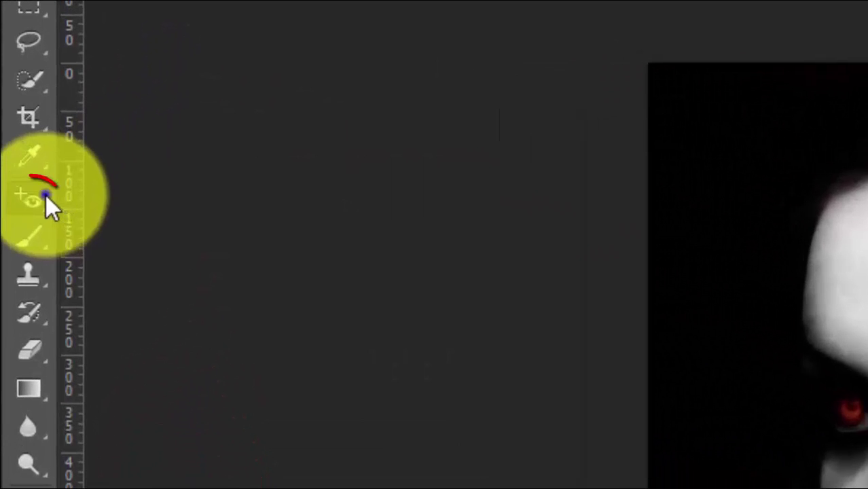
right_click(35, 194)
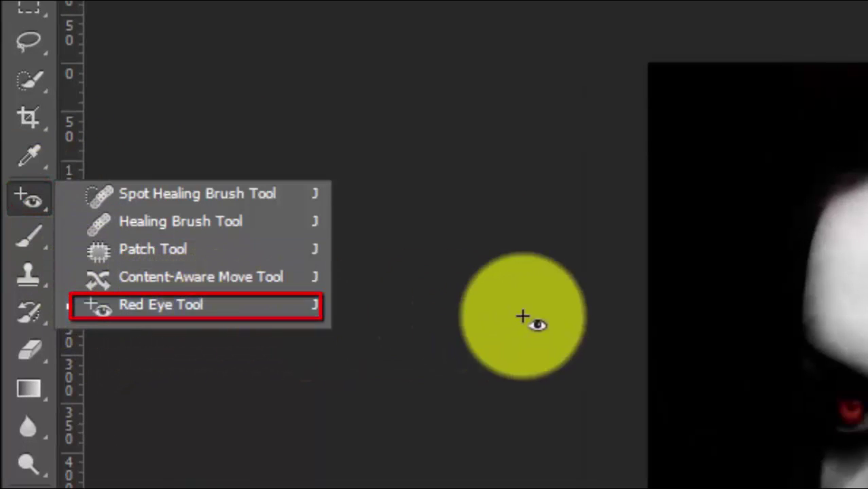
left_click(523, 316)
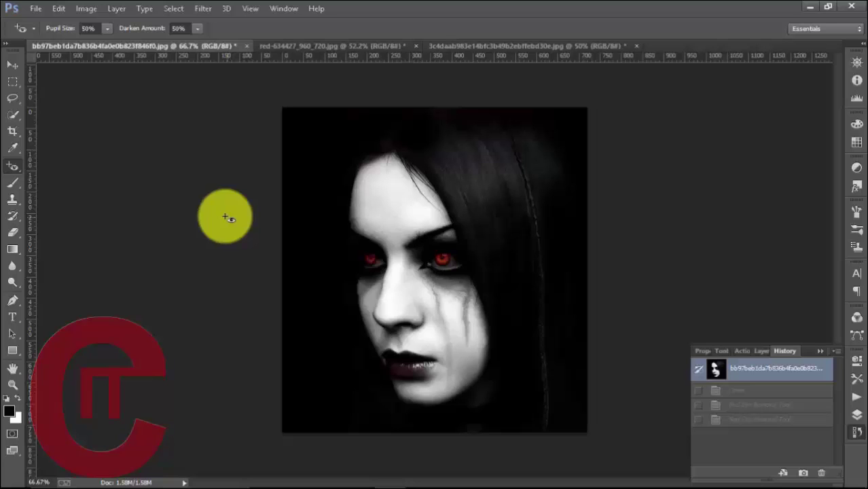
right_click(15, 167)
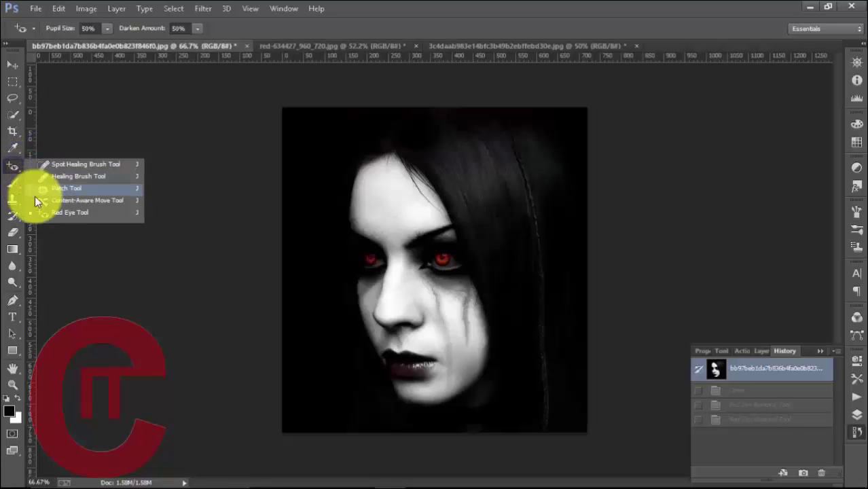
left_click(92, 216)
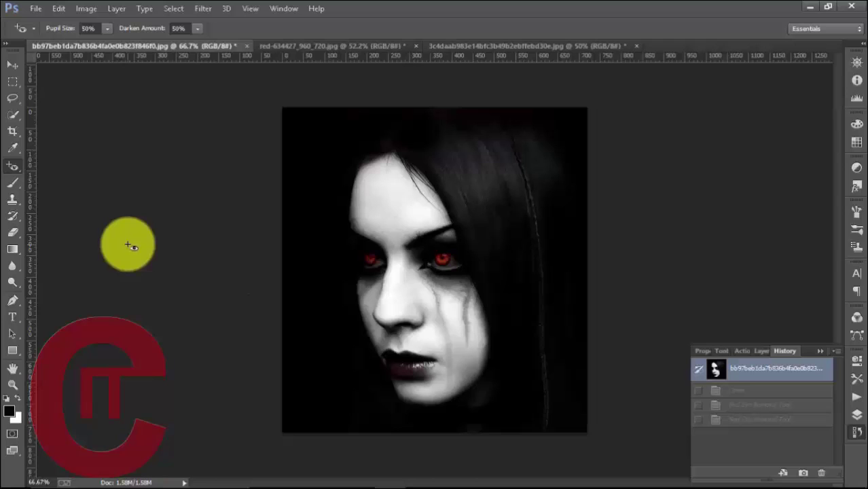
Step: Remove the red colour from both eyes of the dark portrait with the Red Eye Tool
left_click(13, 166)
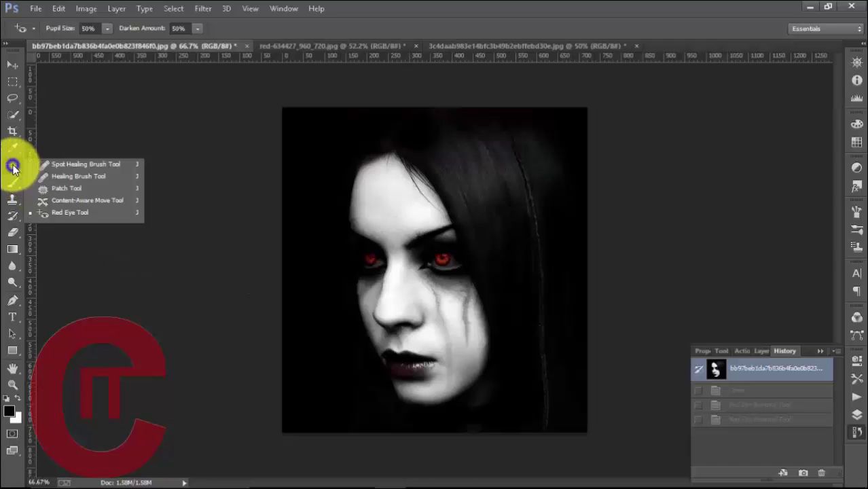
left_click(76, 215)
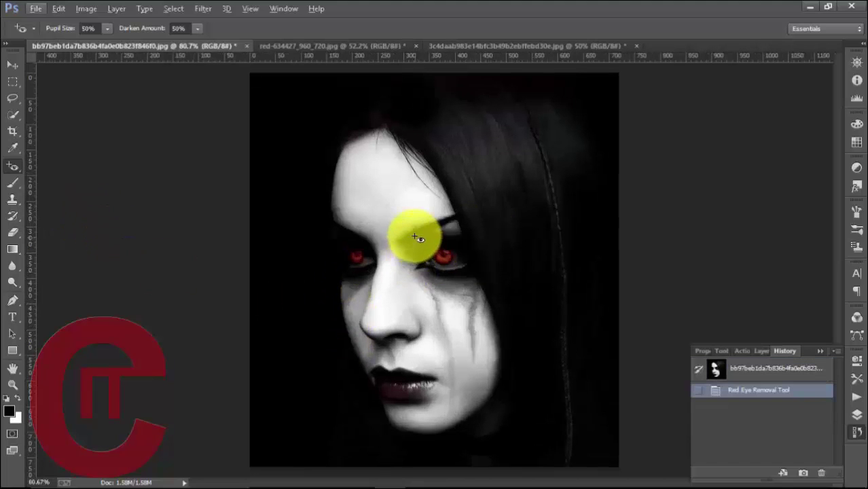
left_click_drag(408, 234, 496, 297)
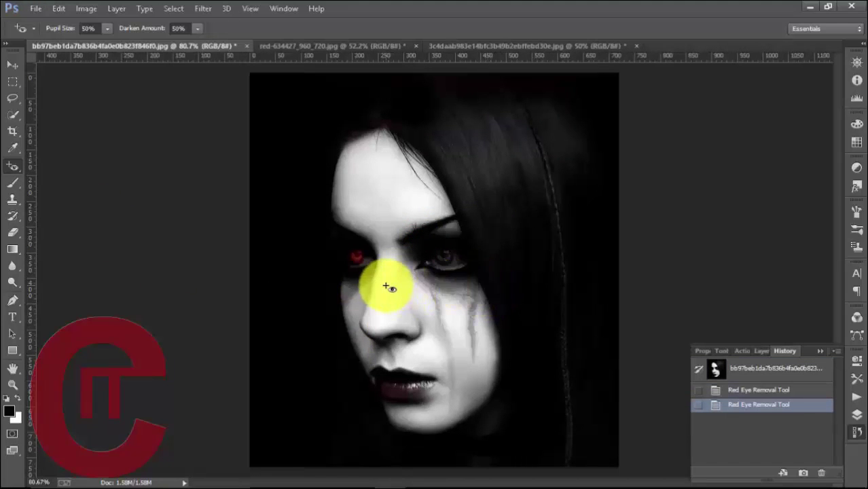
left_click_drag(333, 239, 394, 284)
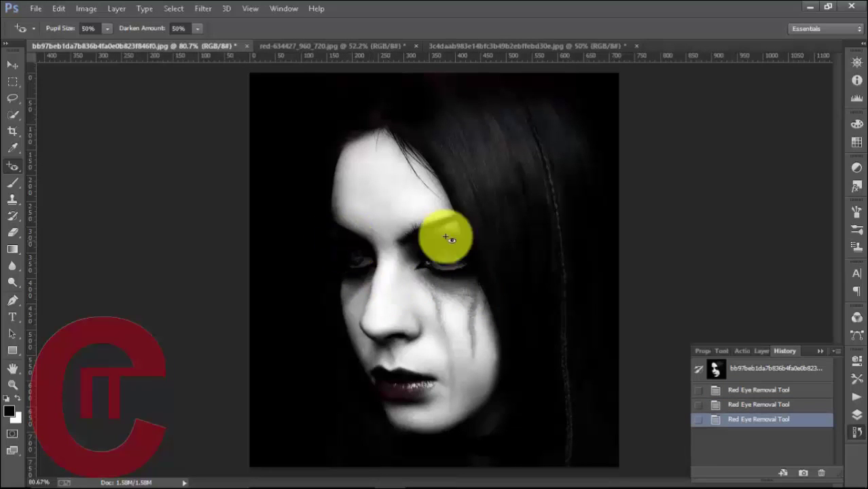
Step: Remove all the red from the iris in the close-up eye photo red-634427_960_720.jpg with repeated Red Eye Tool passes
left_click(311, 46)
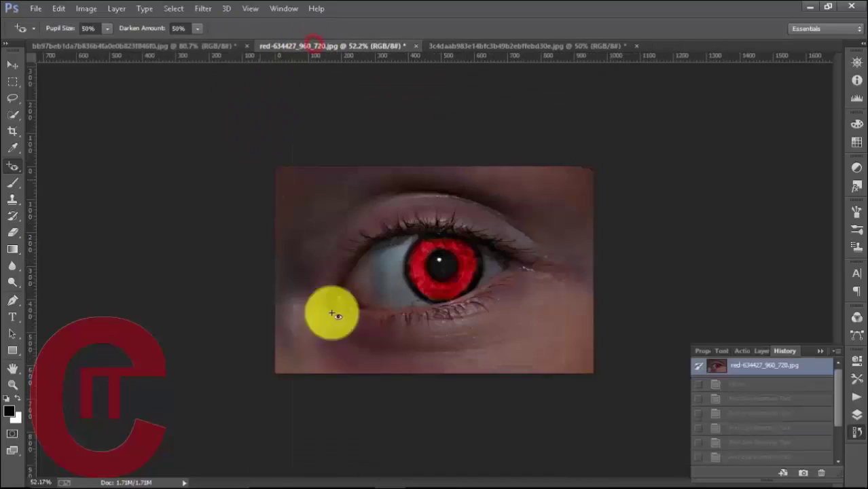
left_click_drag(367, 214, 558, 333)
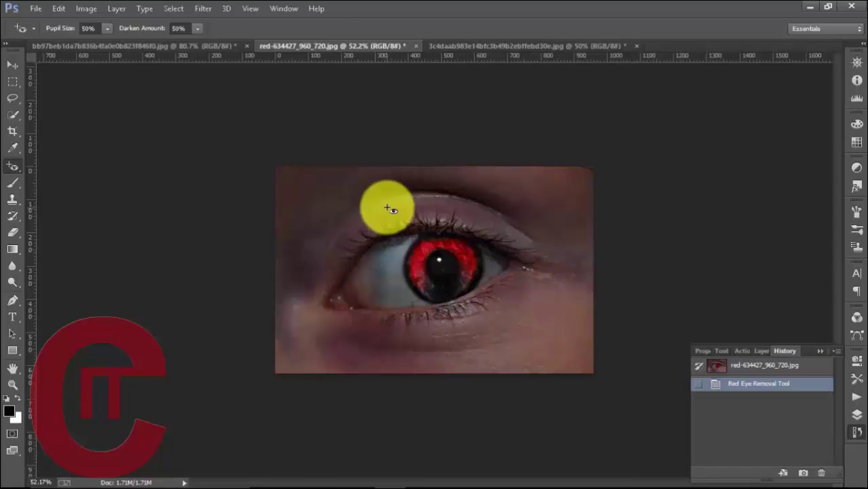
left_click_drag(385, 201, 526, 297)
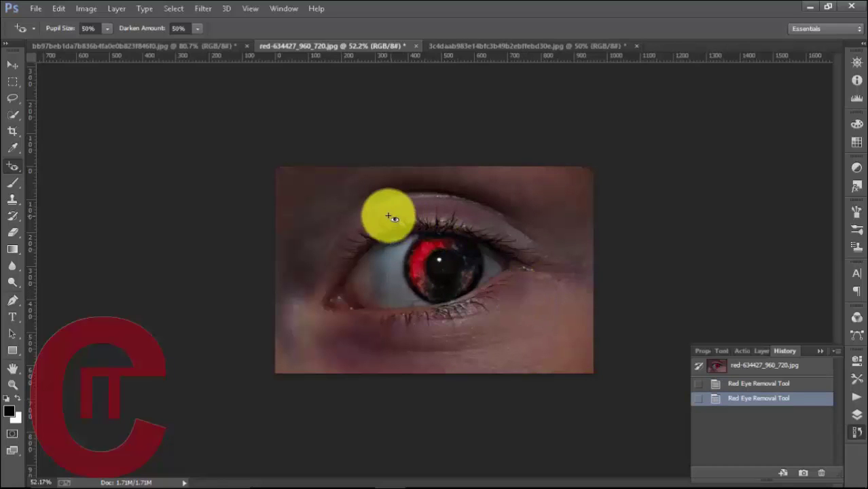
left_click_drag(365, 206, 479, 299)
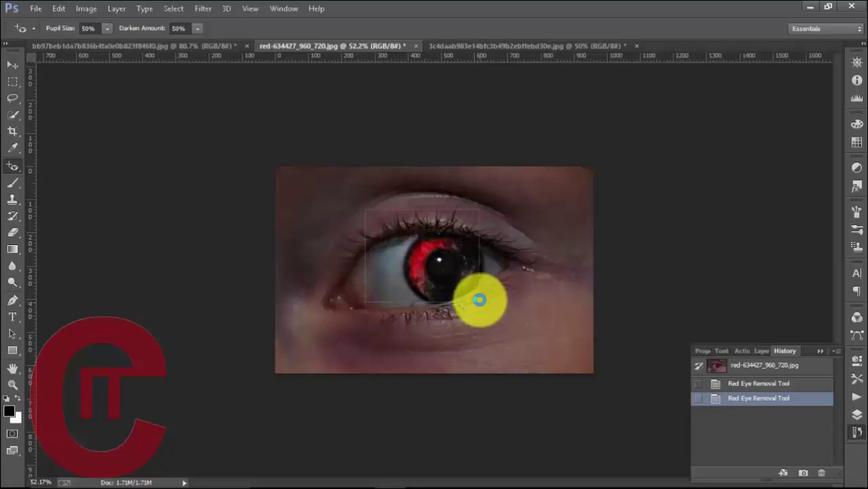
left_click_drag(407, 215, 494, 259)
left_click_drag(389, 267, 449, 311)
left_click_drag(418, 228, 445, 274)
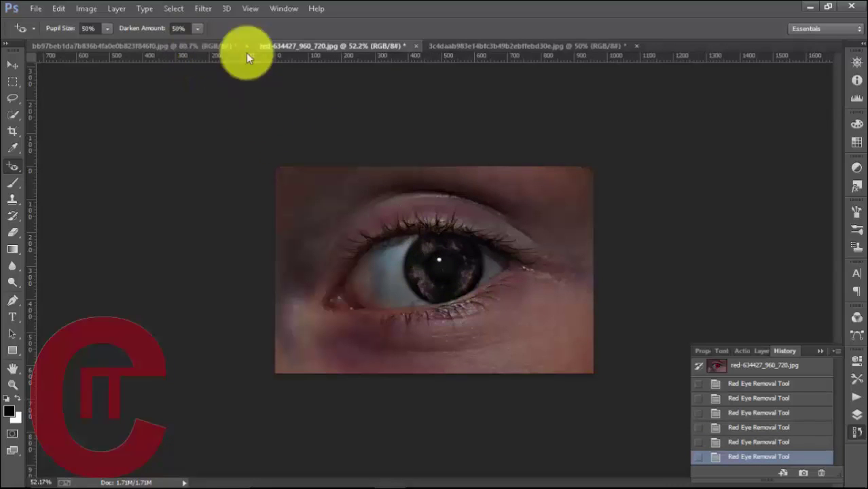
Step: Remove the red colour from both eyes of the woman in the white veil with the Red Eye Tool
left_click(509, 44)
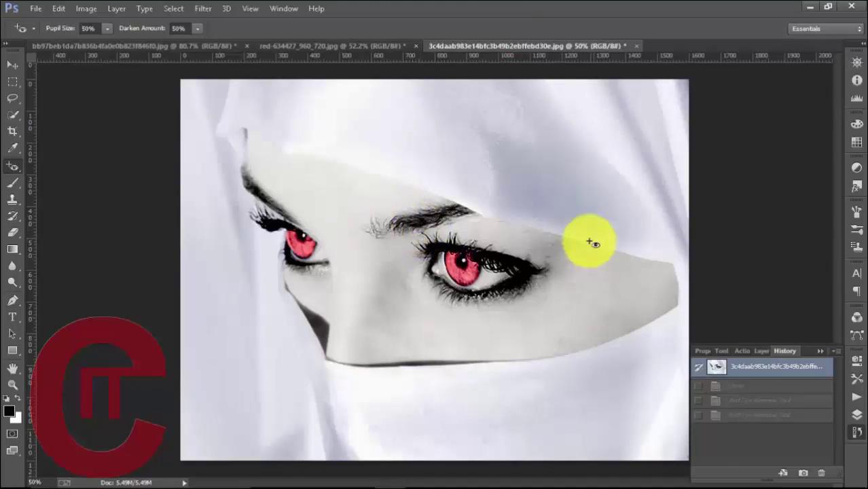
left_click_drag(417, 229, 538, 321)
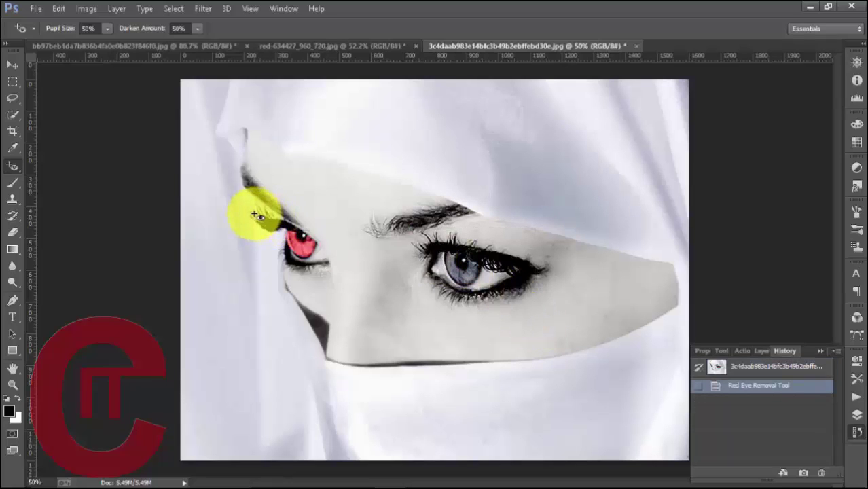
left_click_drag(255, 214, 340, 284)
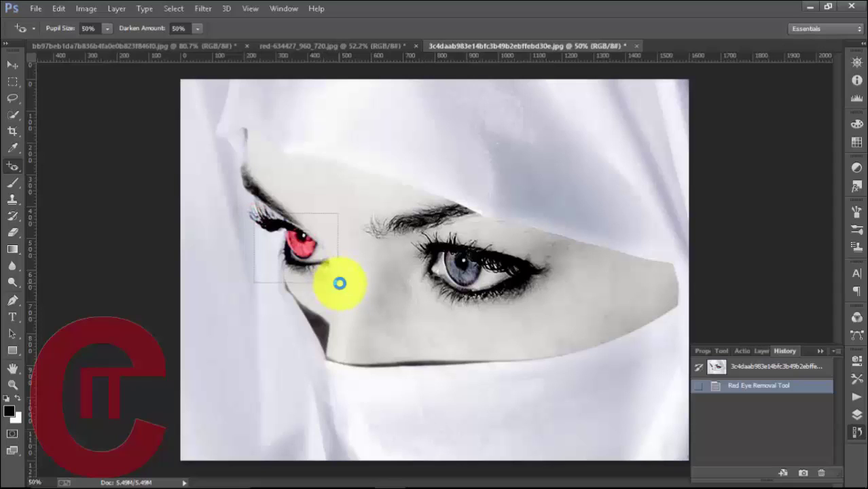